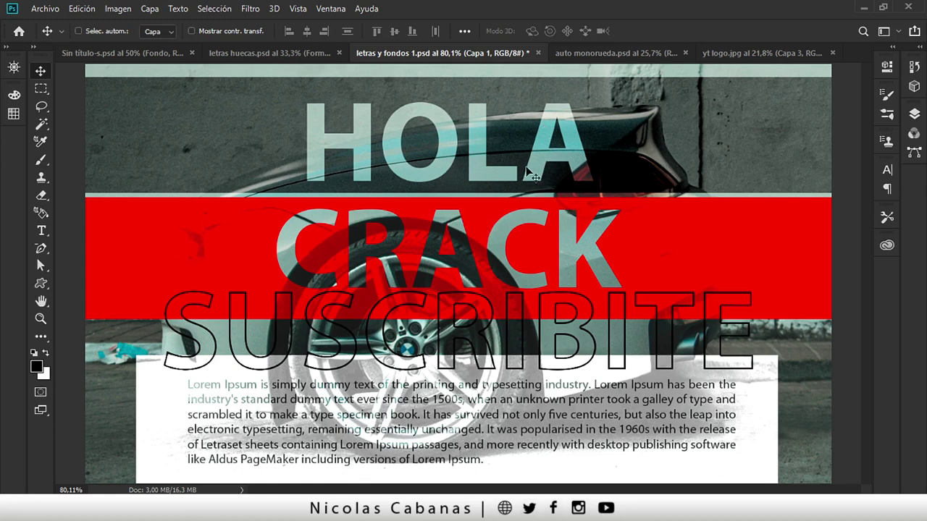
View the car photo document zoomed in, then return to the poster fitted to the view.
left_click(619, 54)
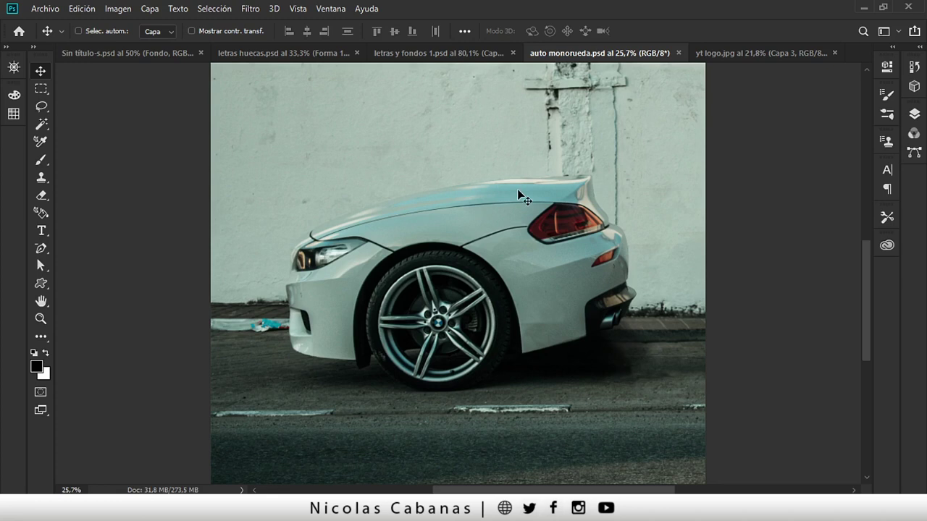
key("z")
left_click_drag(550, 180, 542, 183)
scroll(531, 159, "up", 2)
left_click_drag(515, 221, 496, 236)
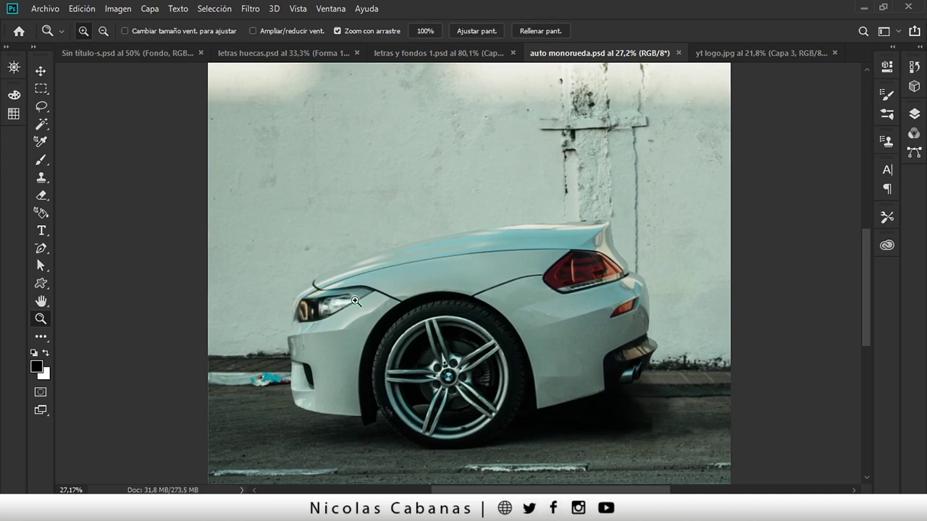
left_click(412, 53)
left_click_drag(452, 195, 428, 221)
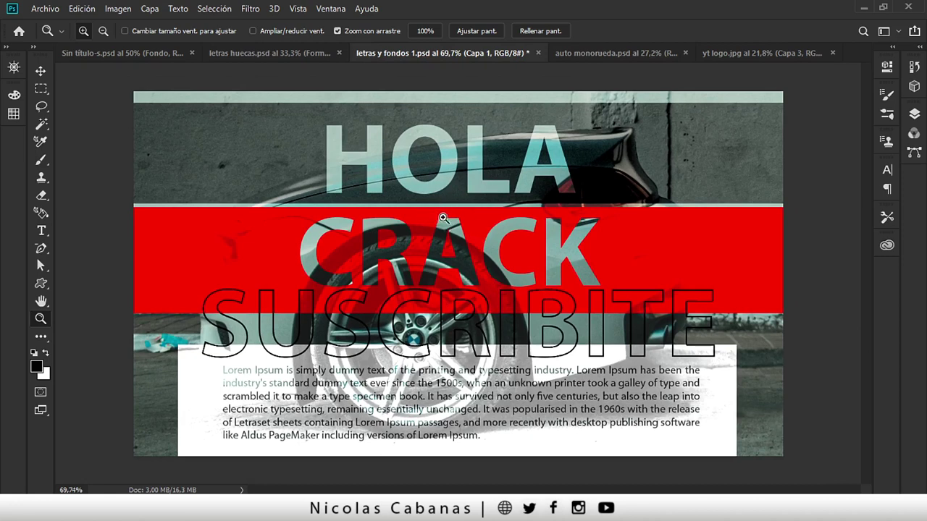
Select the entire poster and copy it merged to the clipboard.
left_click(915, 113)
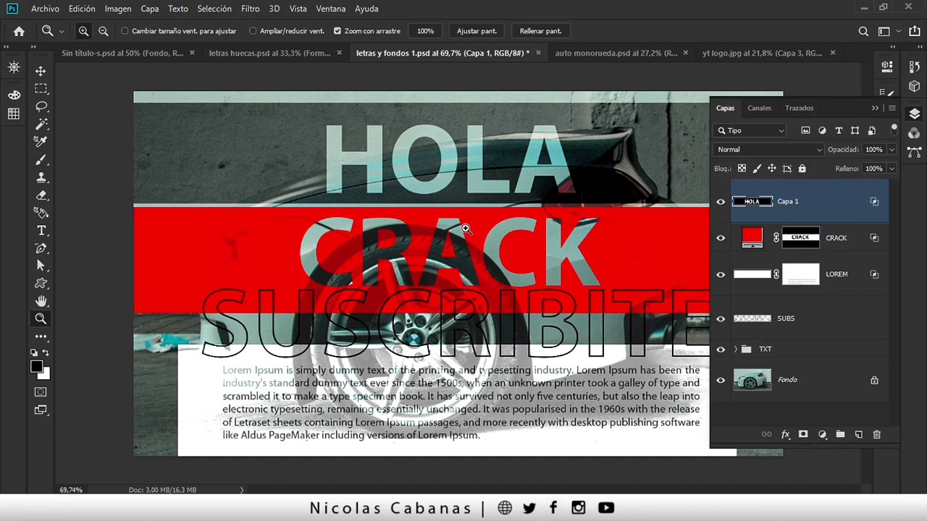
left_click(869, 108)
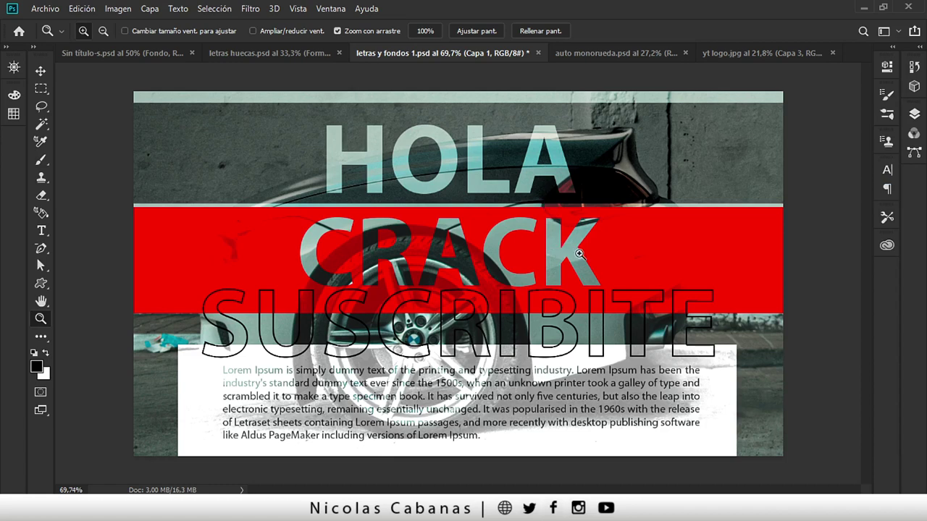
left_click_drag(590, 230, 615, 230)
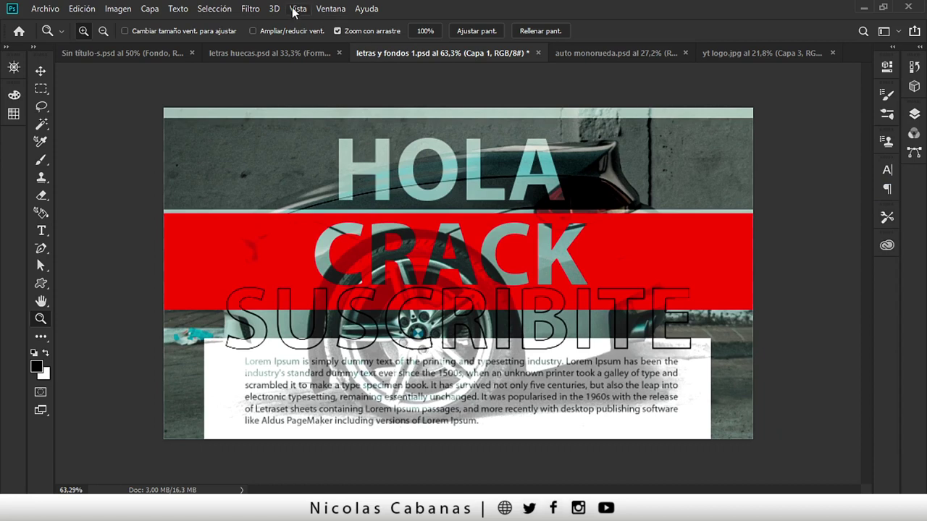
left_click(221, 10)
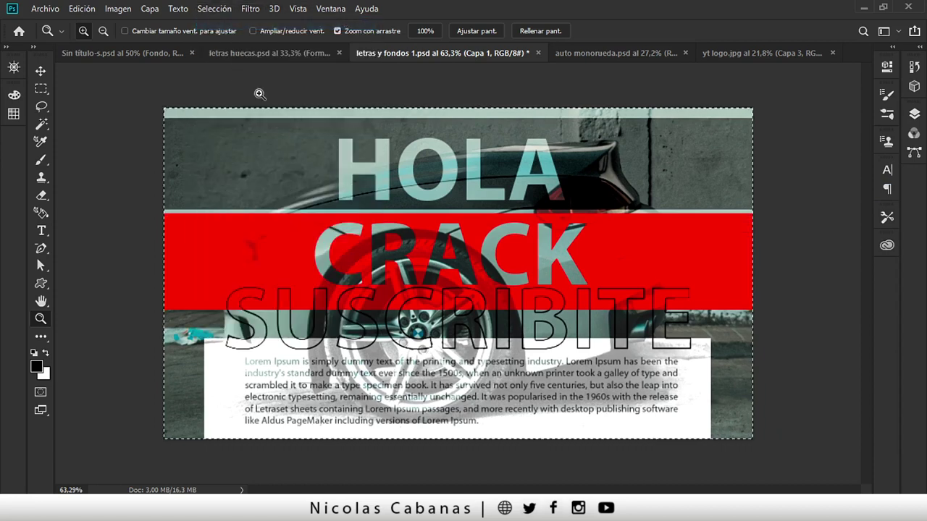
left_click(82, 9)
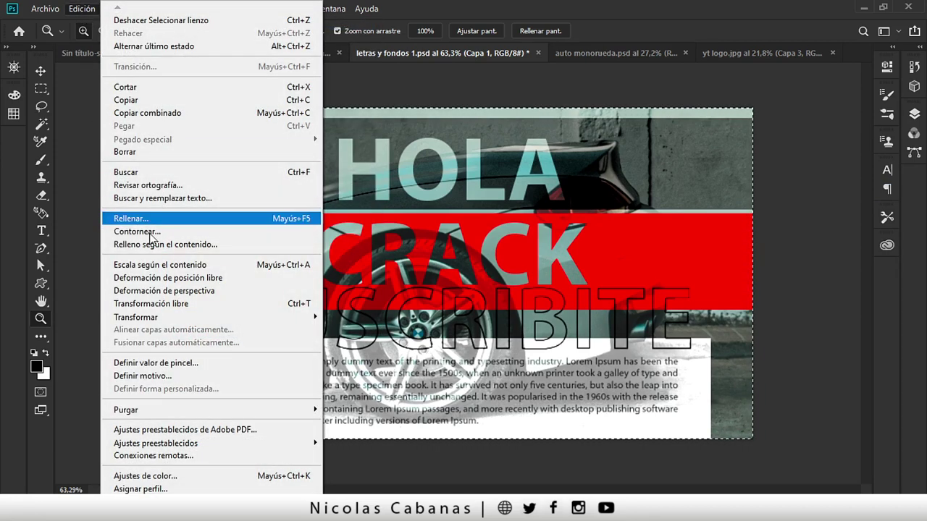
left_click(183, 116)
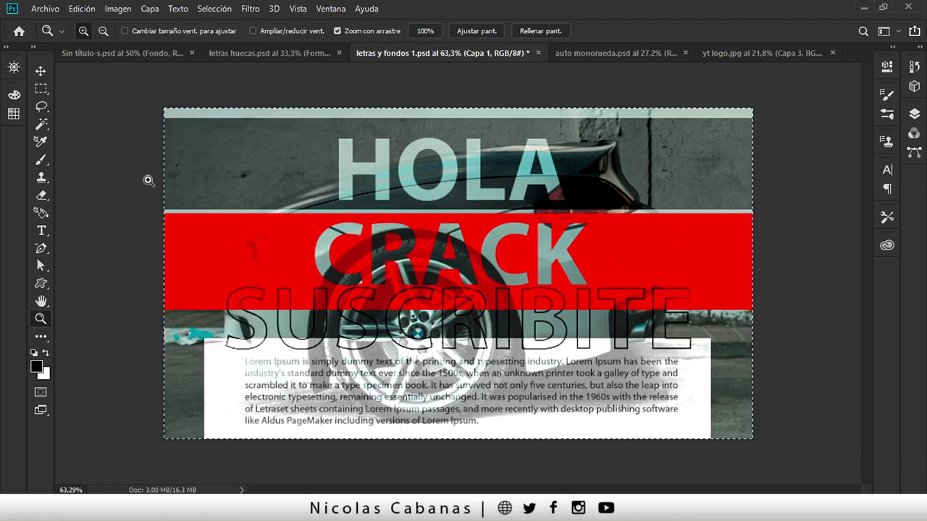
left_click(43, 10)
Create a new document of 1366 × 768 px at 150 ppi.
key("Escape")
key("ctrl+n")
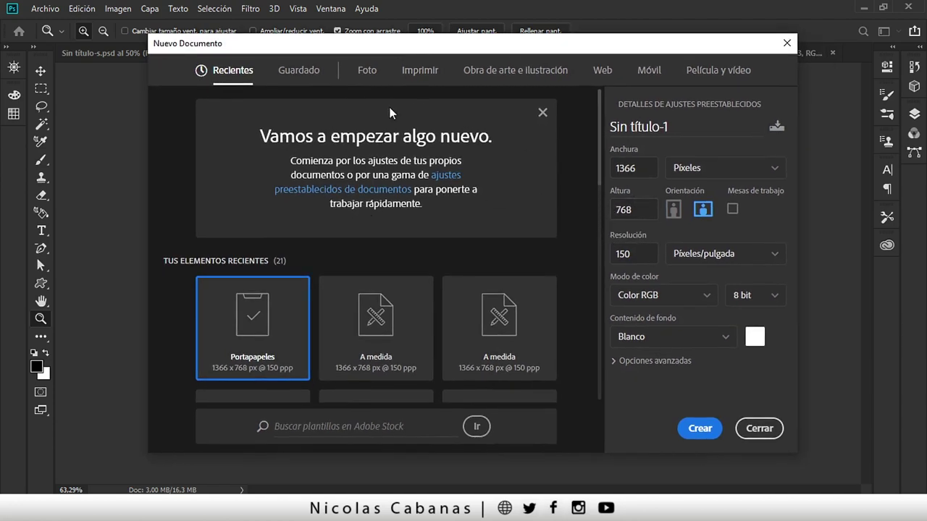
left_click_drag(337, 55, 304, 69)
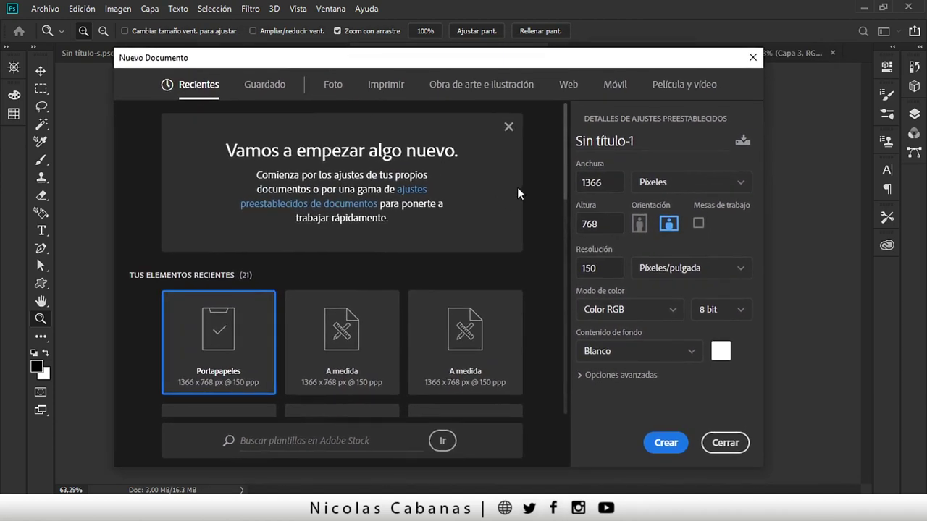
left_click(591, 182)
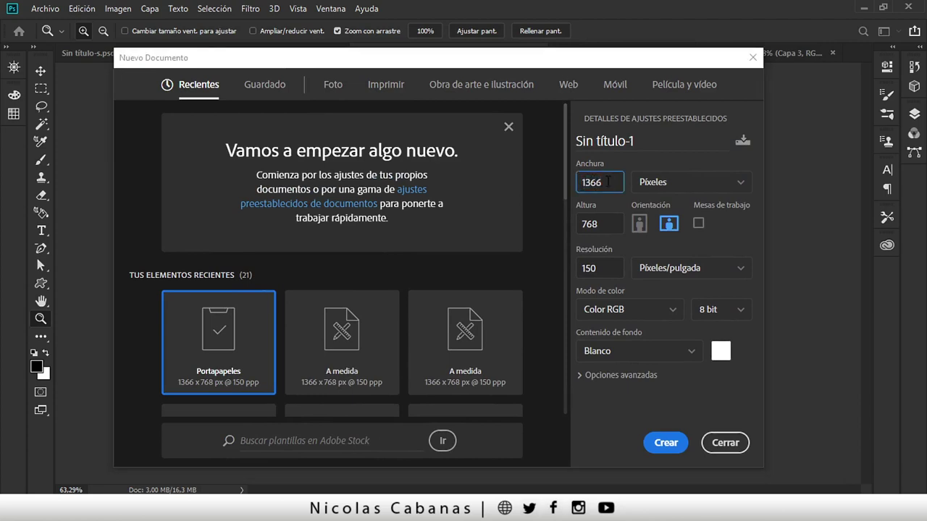
key("Tab")
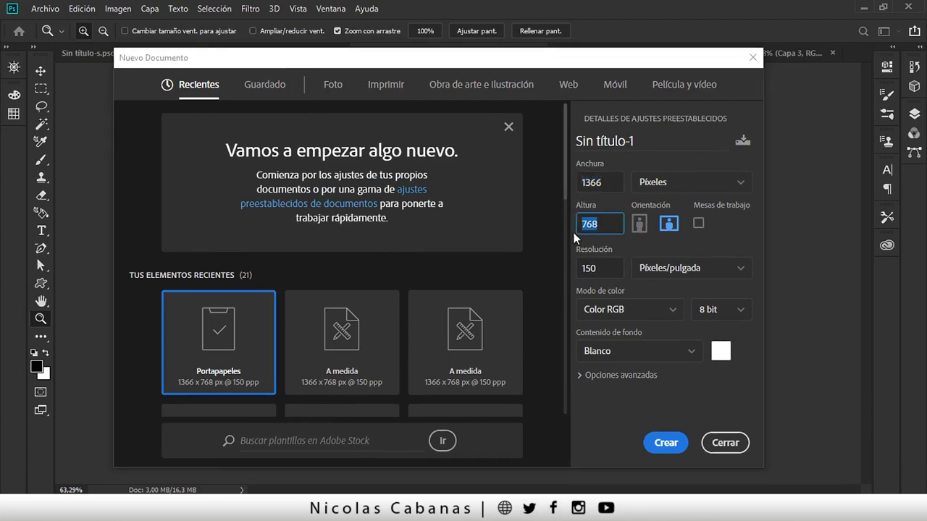
key("Tab")
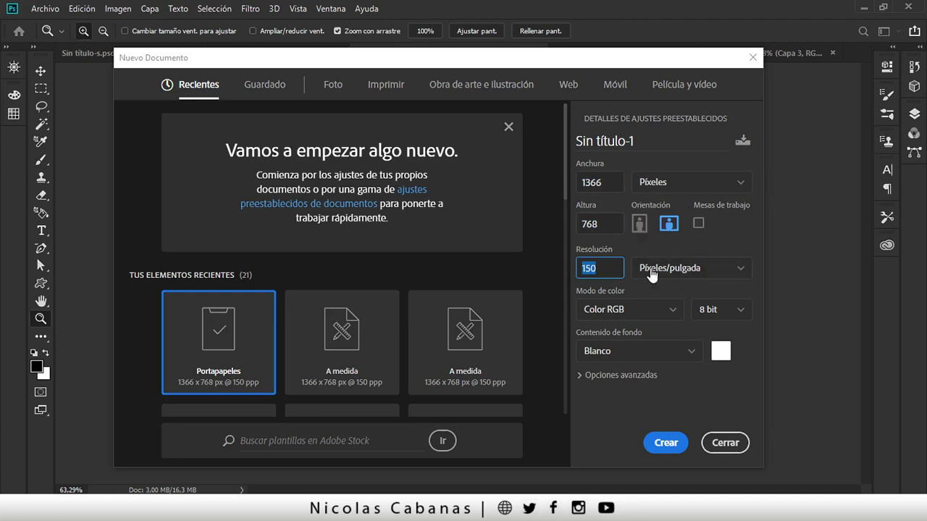
left_click(652, 442)
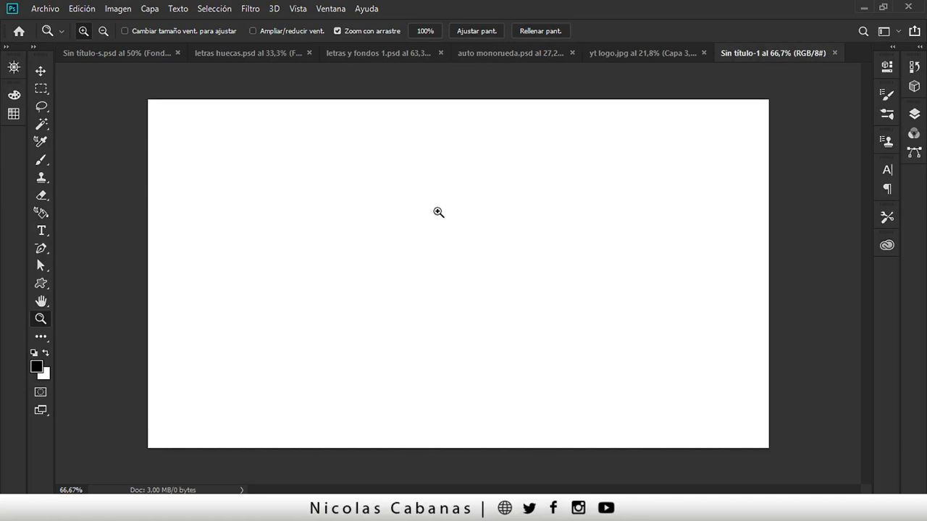
key("v")
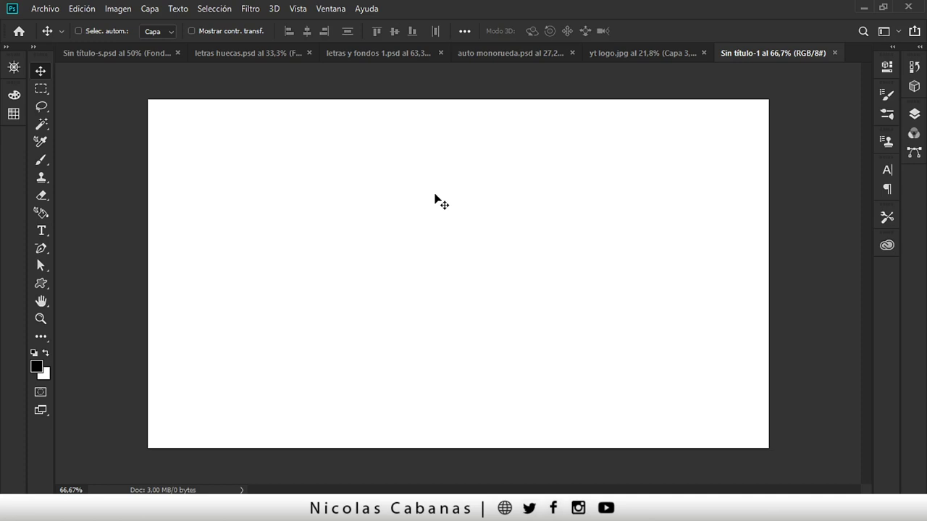
Paste the merged poster into the new document and zoom to inspect it.
left_click(81, 8)
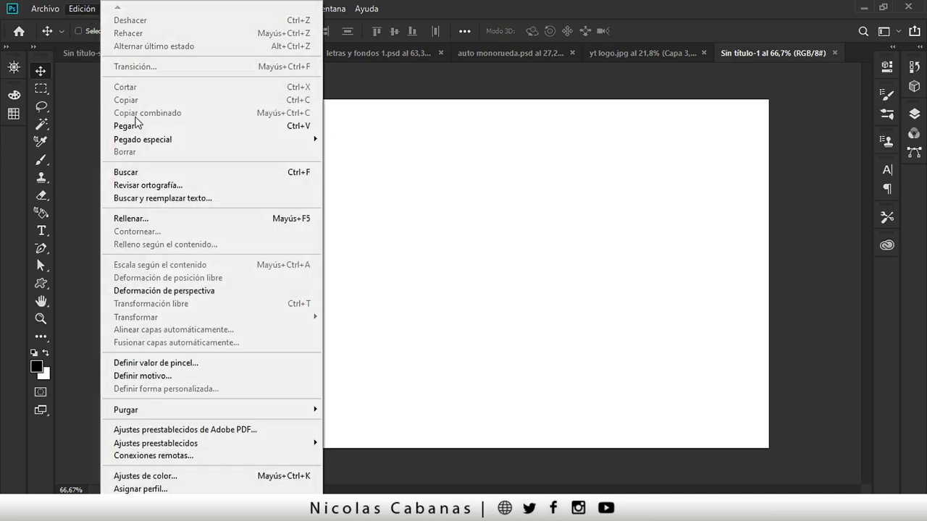
left_click(139, 123)
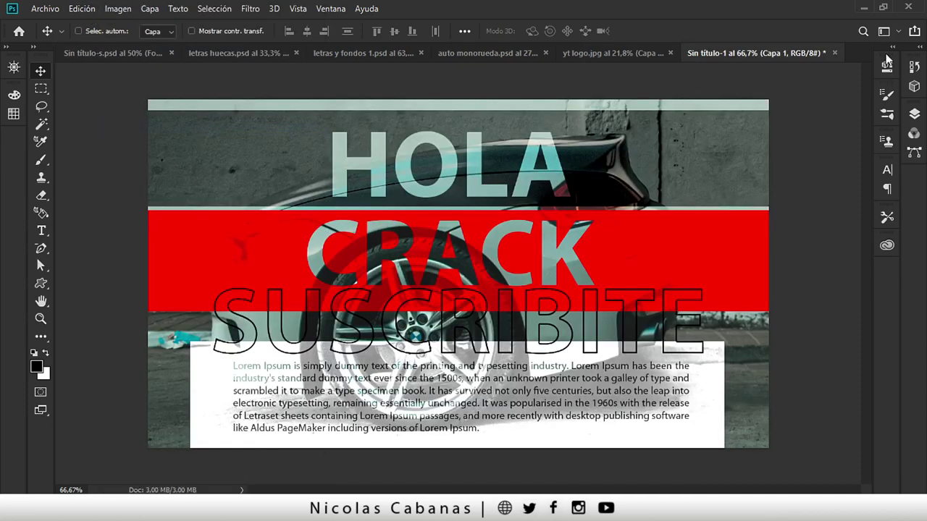
left_click(918, 49)
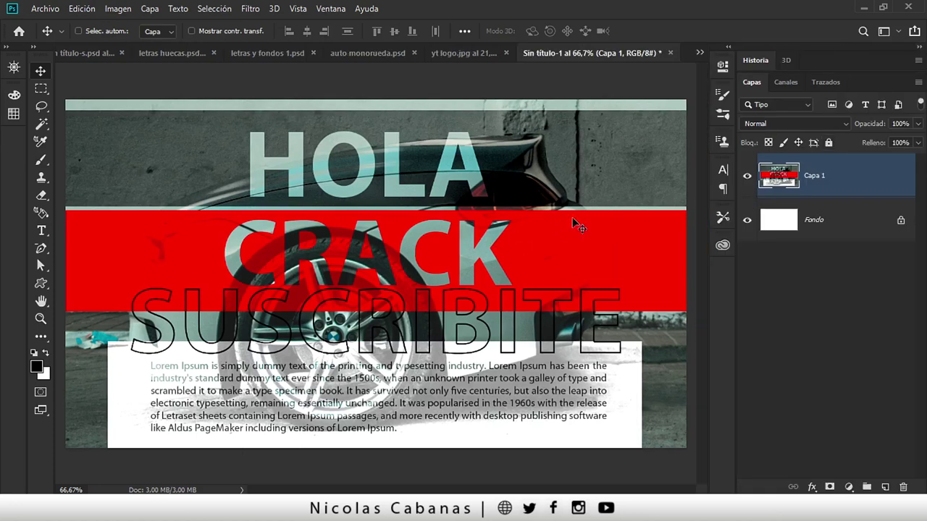
key("z")
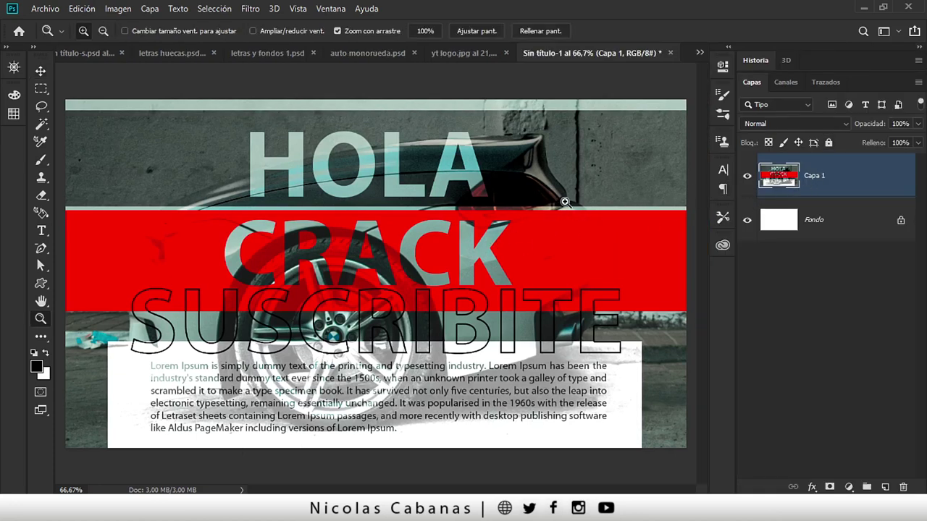
left_click_drag(561, 210, 543, 204)
left_click_drag(435, 220, 498, 222)
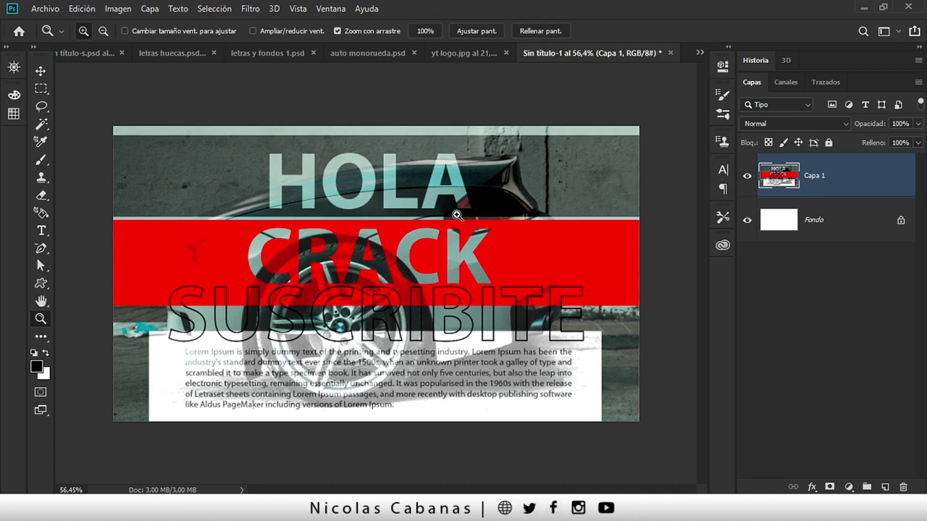
Delete the pasted layer and clear the selection on letras y fondos 1.psd.
key("Delete")
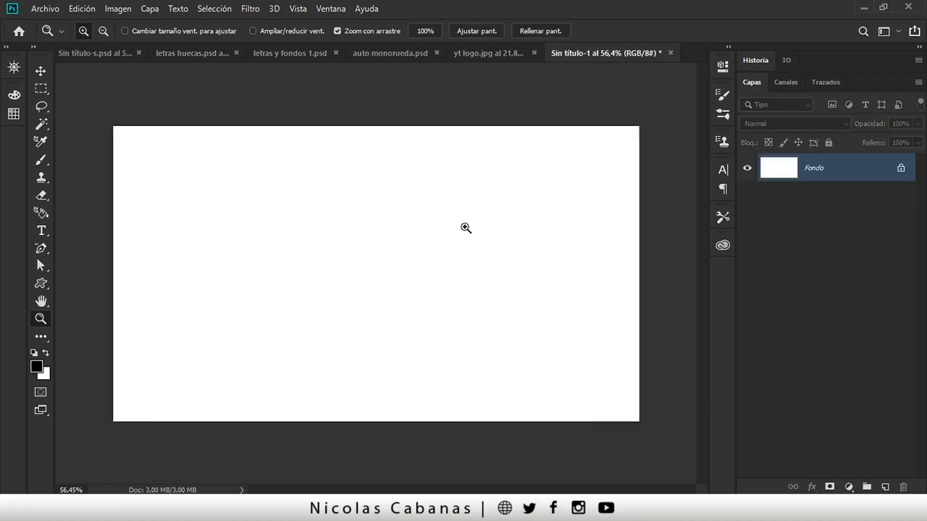
left_click(288, 58)
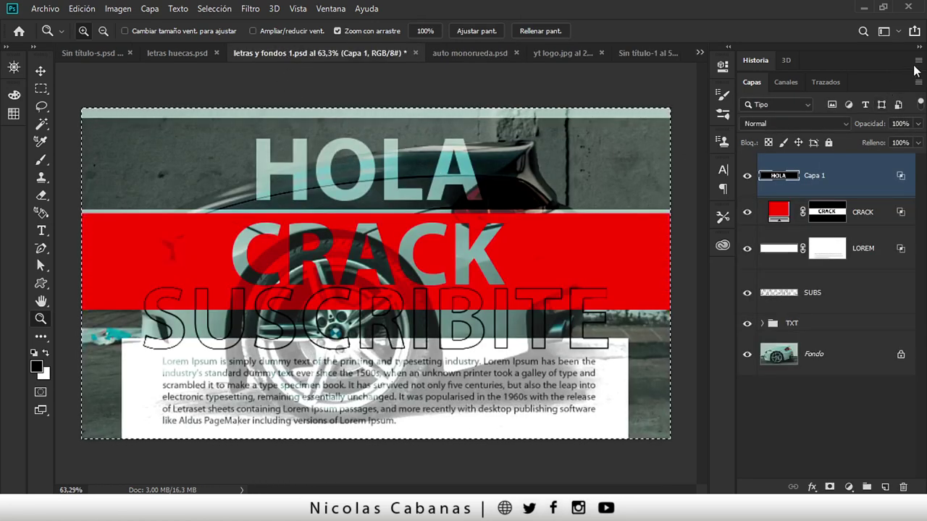
key("ctrl+d")
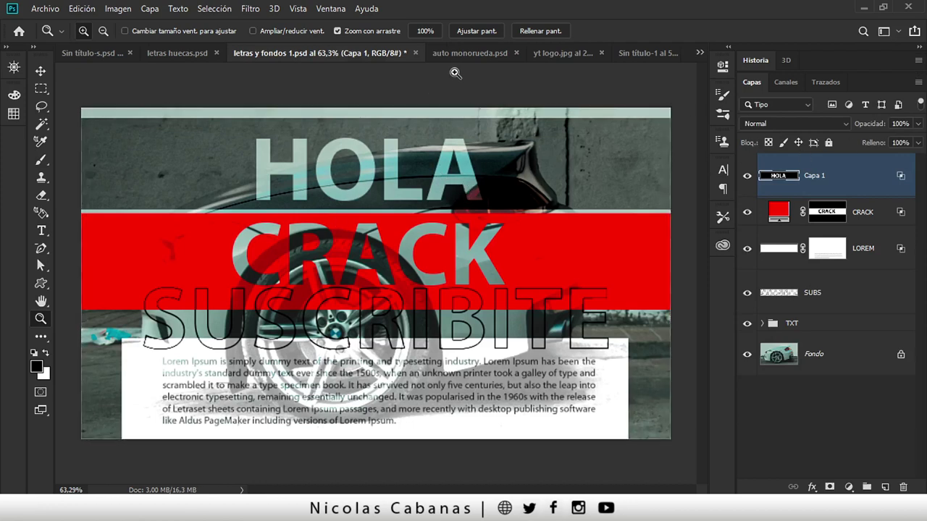
Add a HOLA text layer in Myriad Pro Bold 101 pt on Sin título-1.
left_click(637, 52)
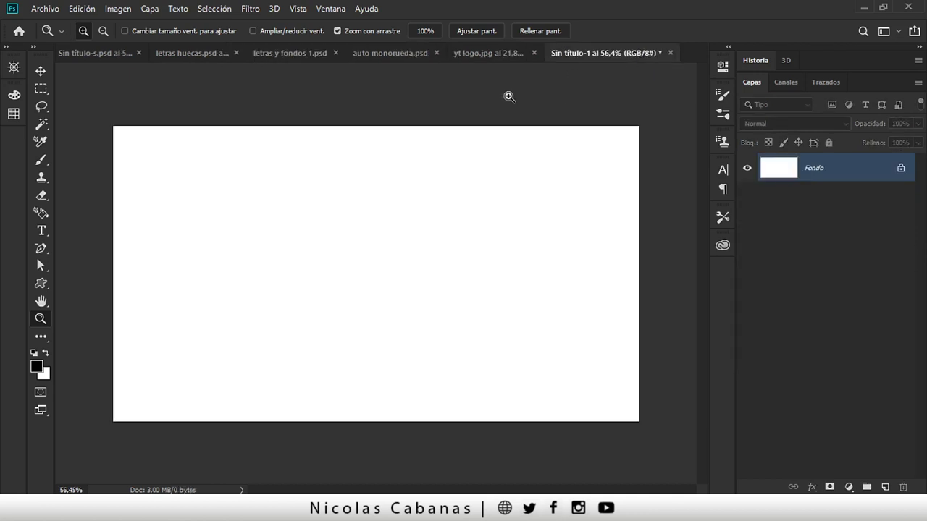
left_click(45, 230)
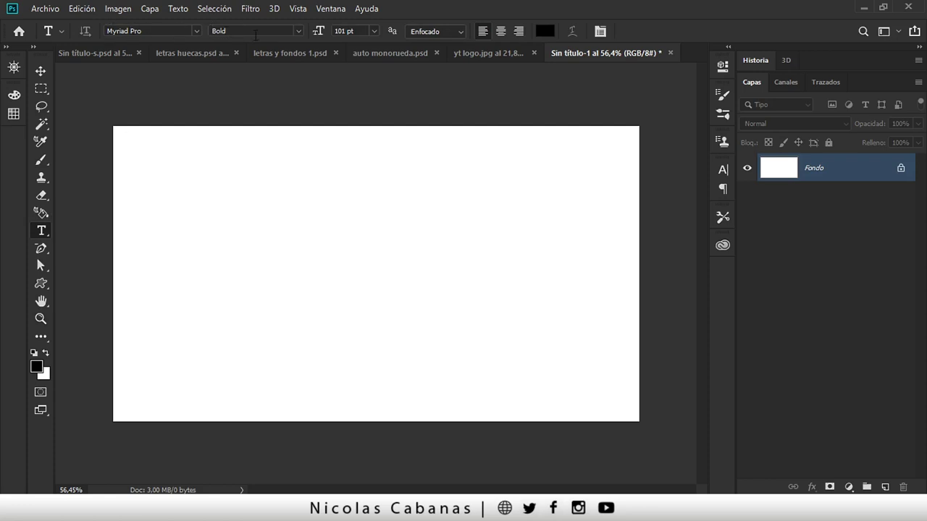
left_click(210, 163)
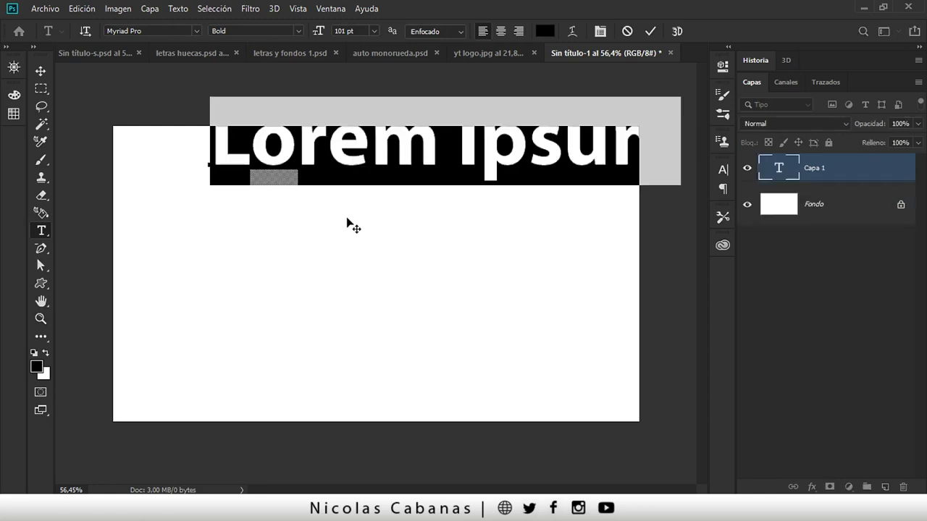
type("o")
type("HOLA")
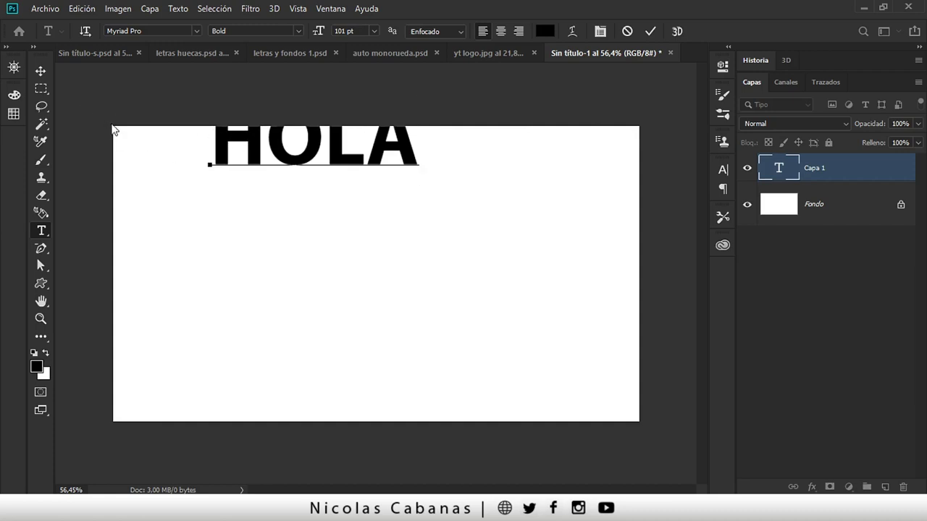
left_click(651, 31)
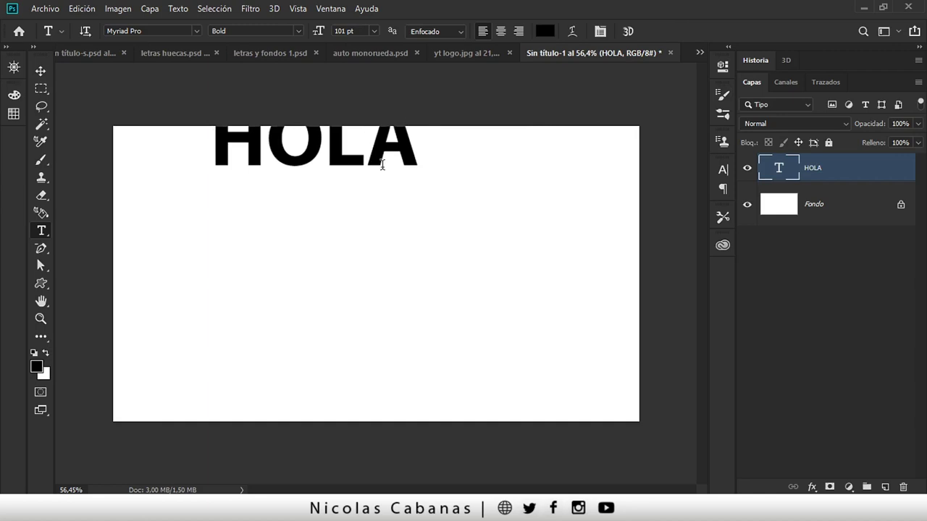
Move HOLA into place near the top centre and zoom in on it.
left_click(40, 71)
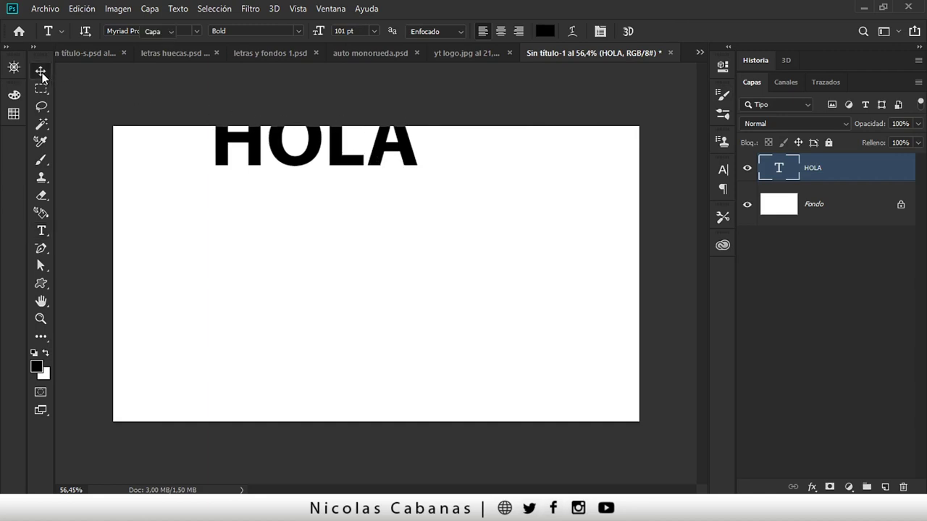
mouse_move(286, 163)
left_mouse_down()
mouse_move(295, 192)
mouse_move(325, 208)
left_mouse_up()
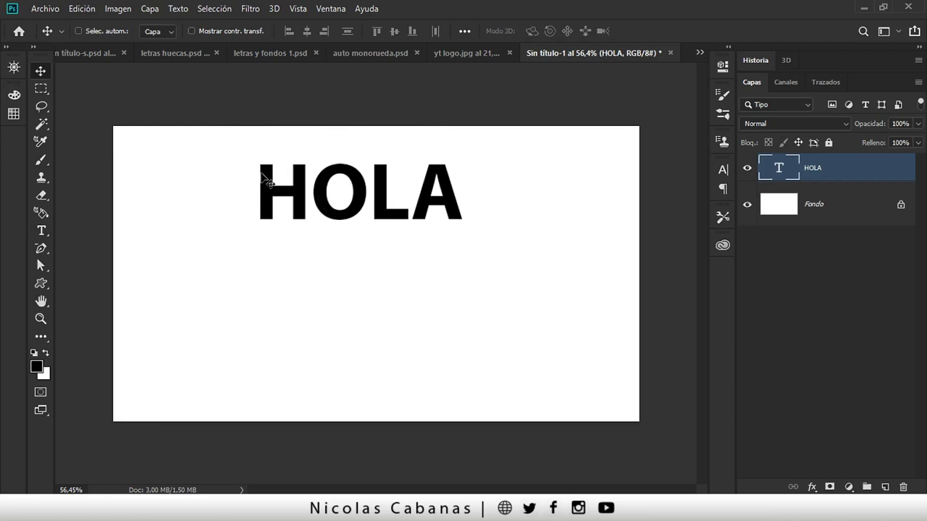
key("t")
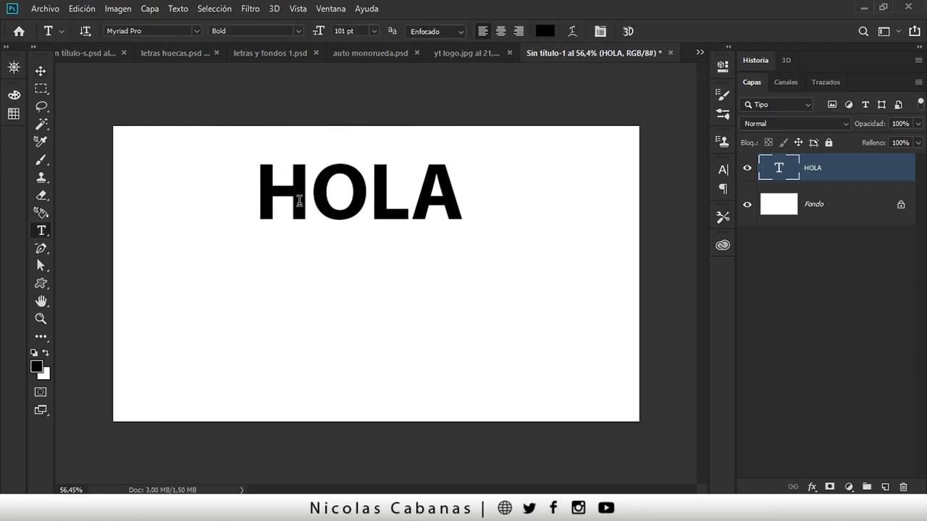
key("v")
mouse_move(337, 212)
left_mouse_down()
mouse_move(335, 239)
mouse_move(337, 201)
mouse_move(344, 205)
left_mouse_up()
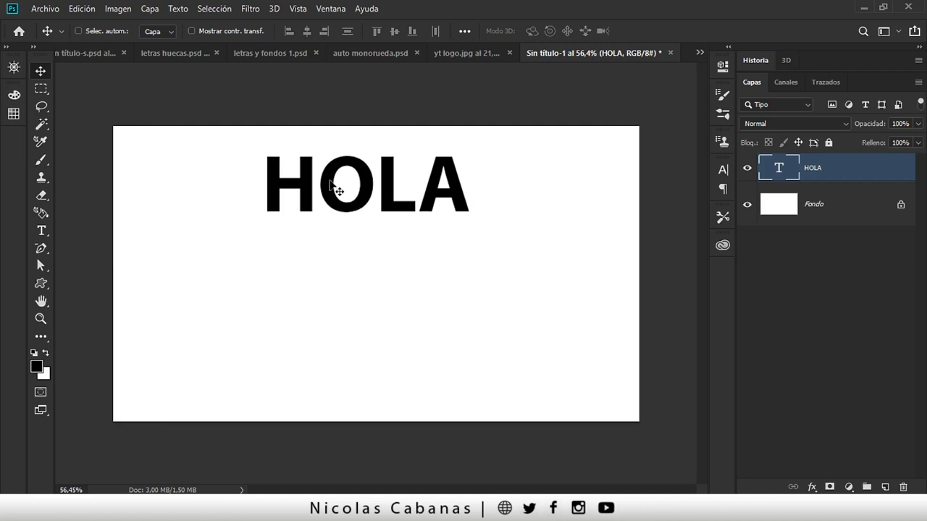
key("z")
mouse_move(358, 186)
left_mouse_down()
mouse_move(388, 185)
mouse_move(392, 194)
left_mouse_up()
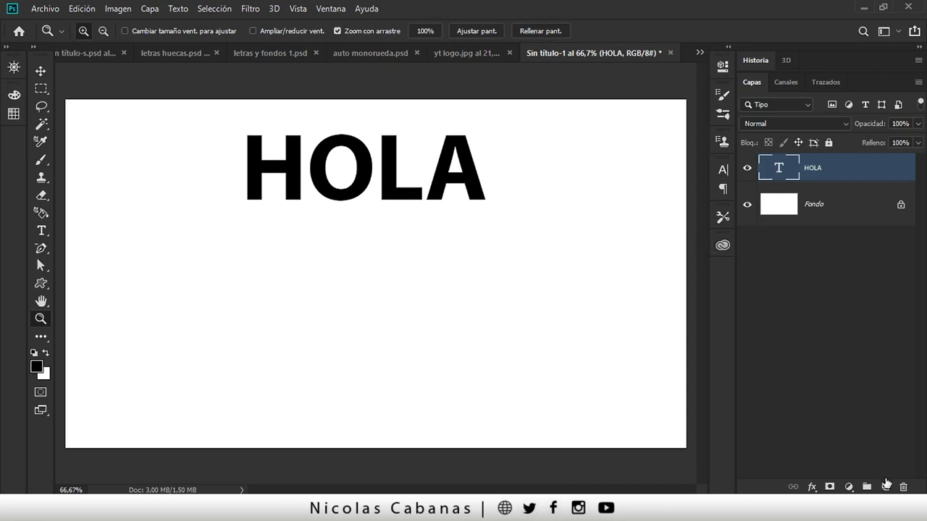
Add a new layer below HOLA and select a full-width band around the word.
left_click(886, 487)
left_click_drag(829, 181, 827, 220)
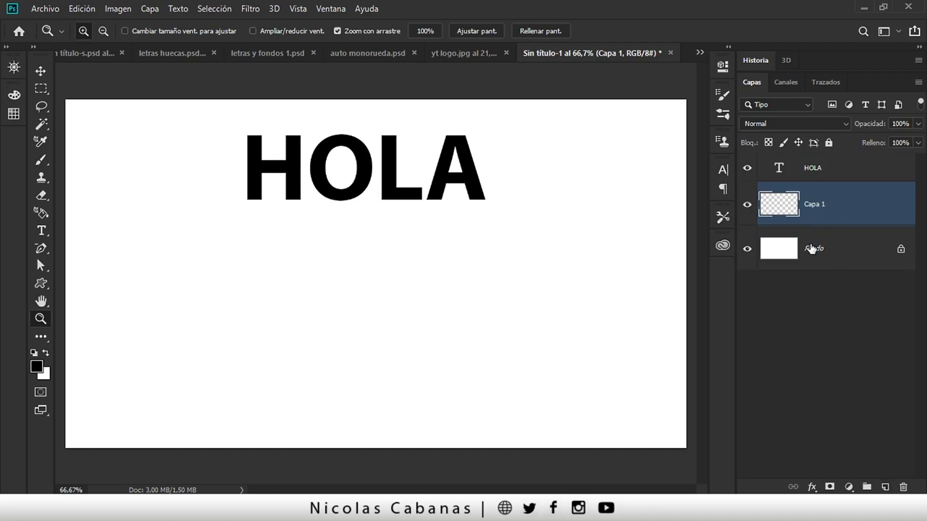
left_click(41, 89)
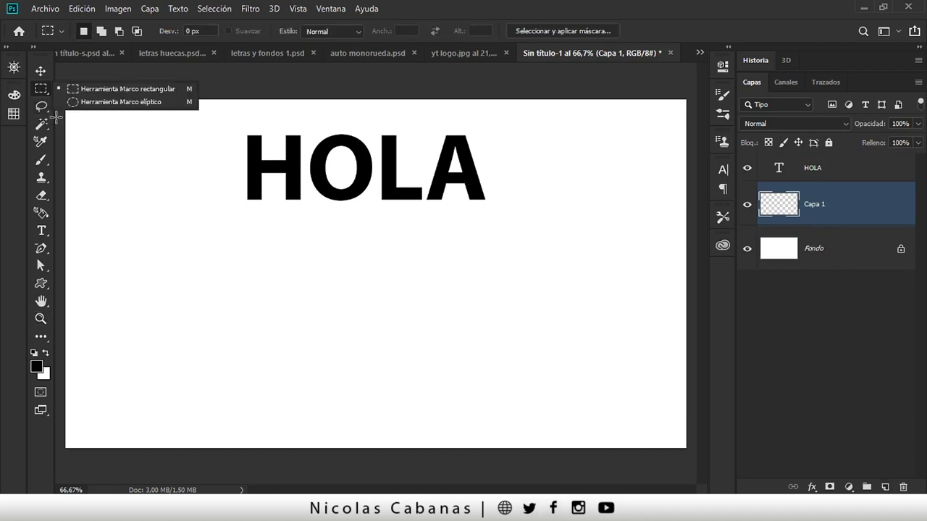
left_click_drag(61, 115, 693, 227)
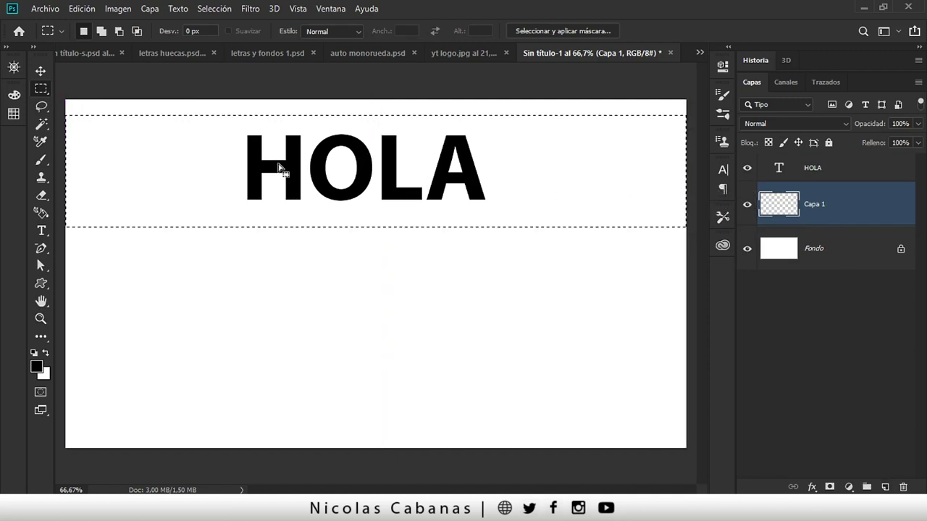
Set the foreground colour to pure red #ff0000.
left_click(36, 367)
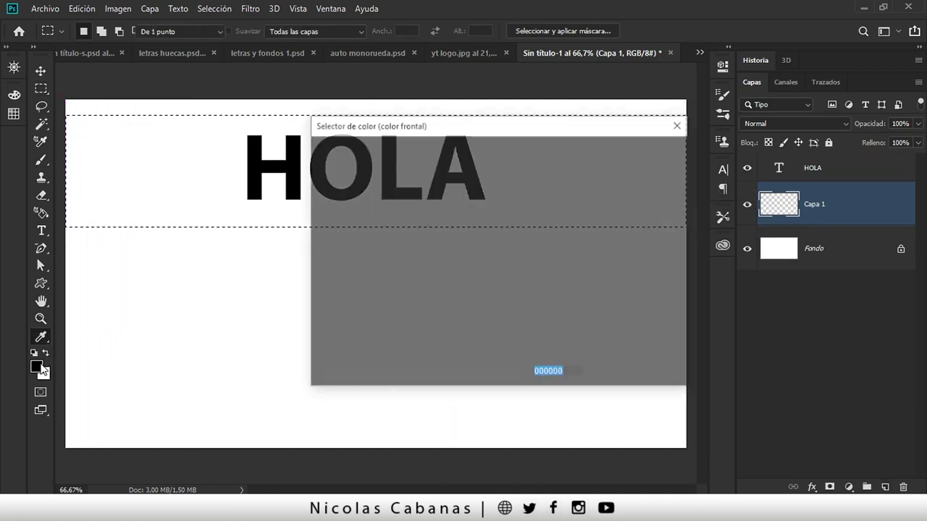
type("ff0000")
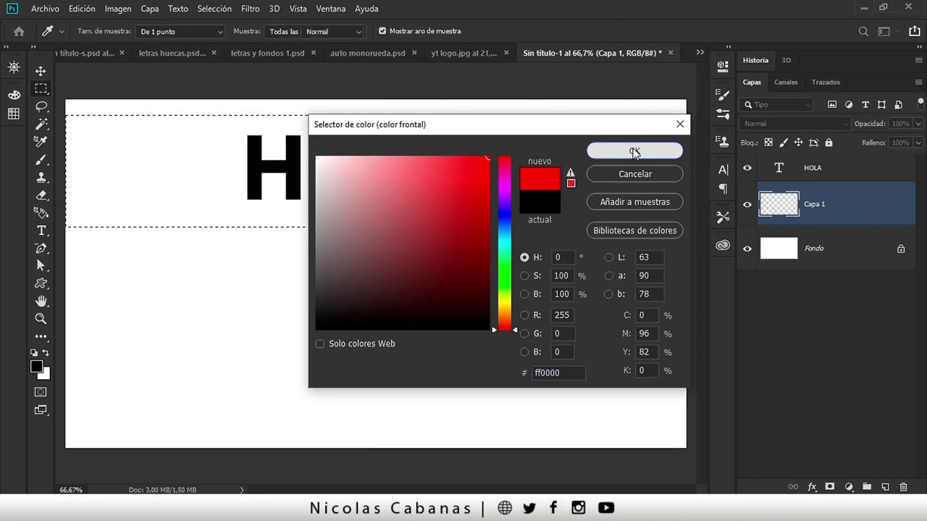
left_click(634, 151)
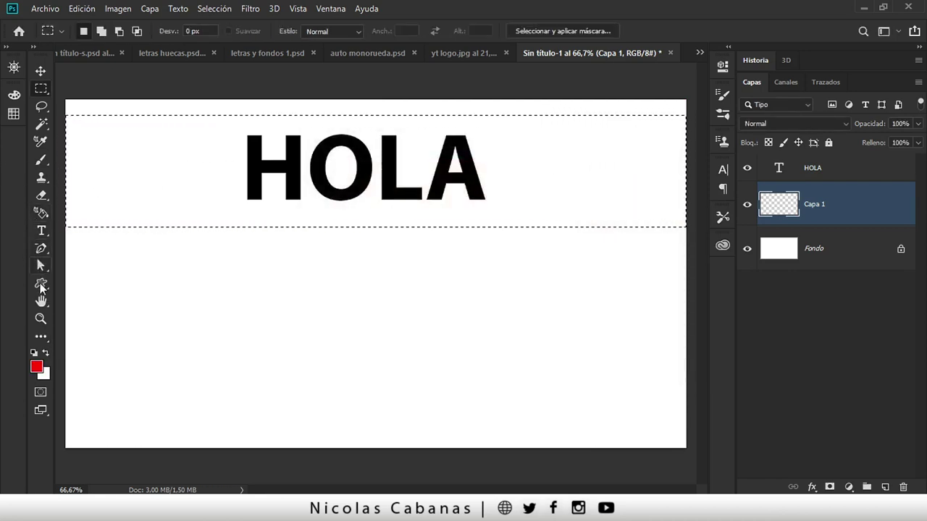
Fill the selected band on Capa 1 with red.
key("g")
left_click(50, 339)
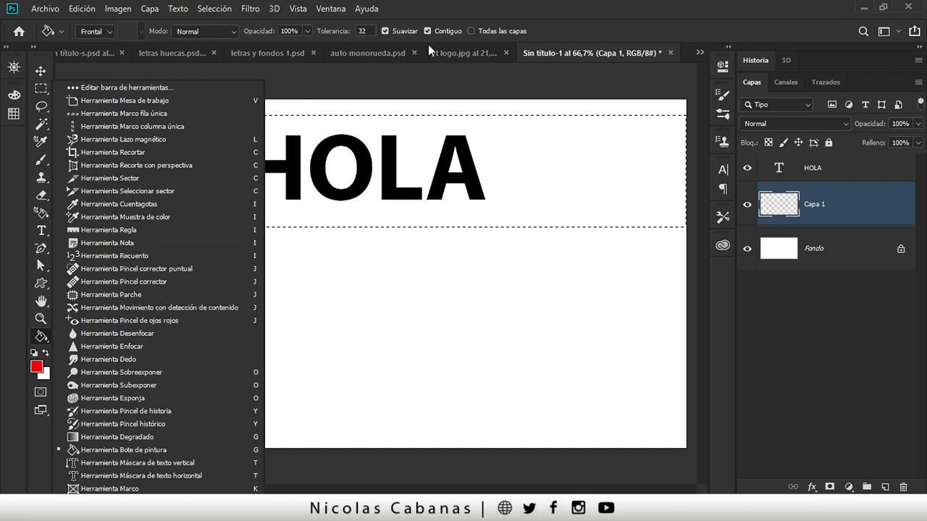
left_click(559, 27)
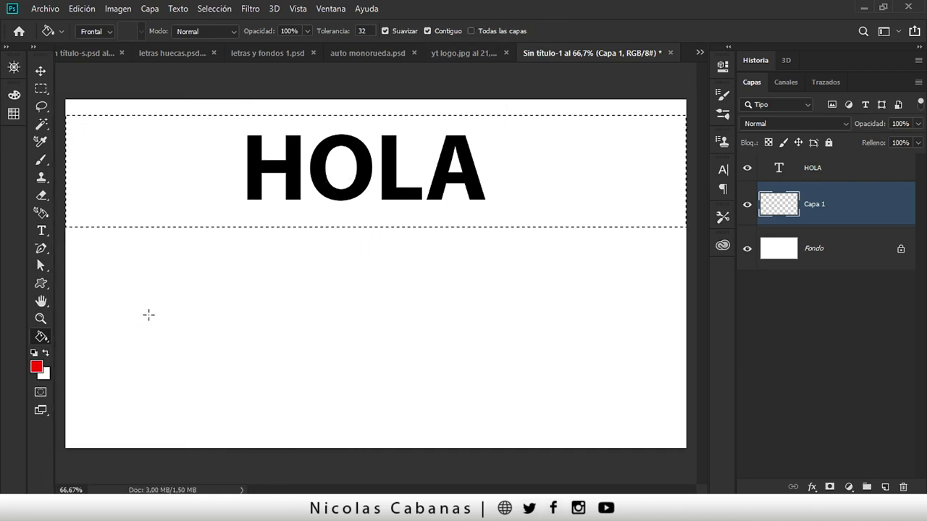
key("shift+g")
key("shift+g")
key("shift+g")
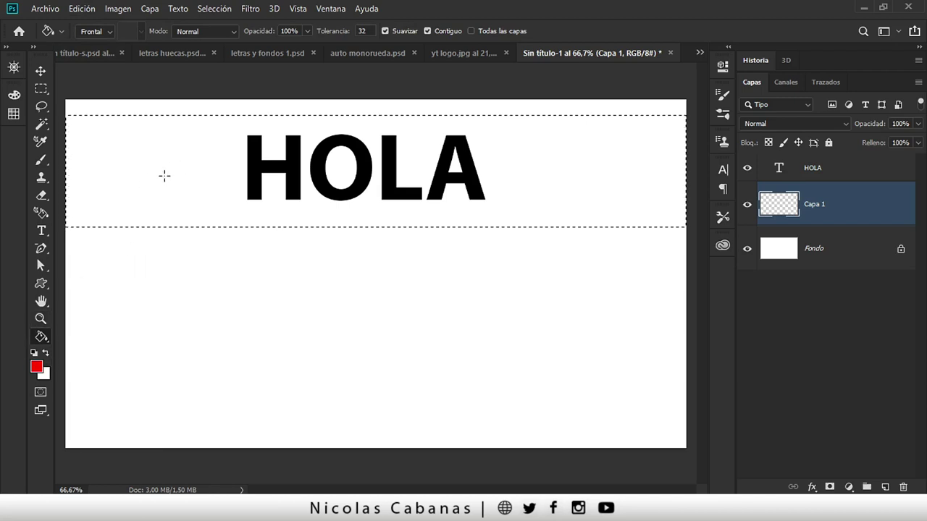
left_click(174, 190)
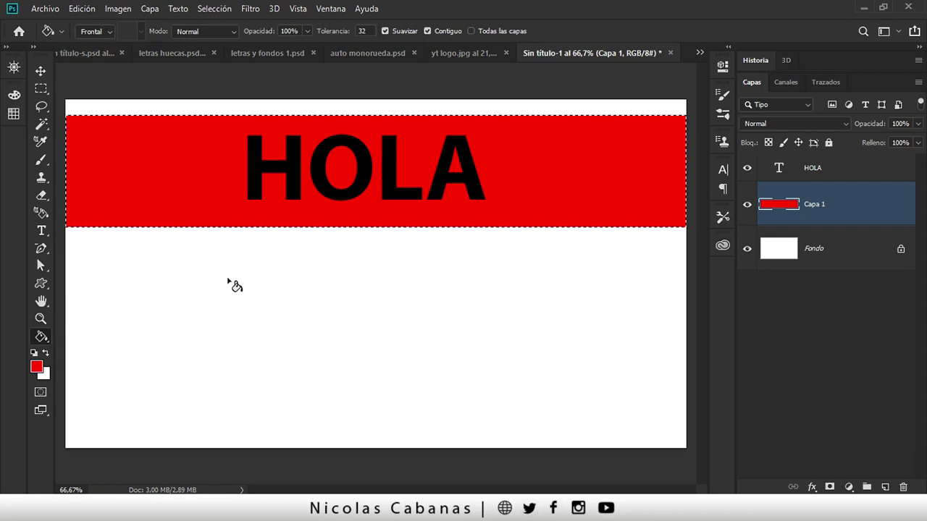
key("Delete")
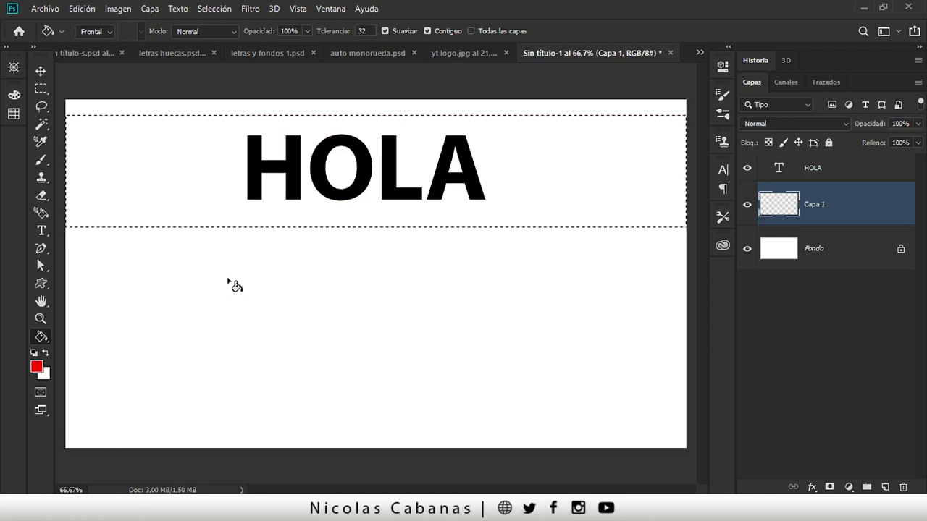
key("alt+BackSpace")
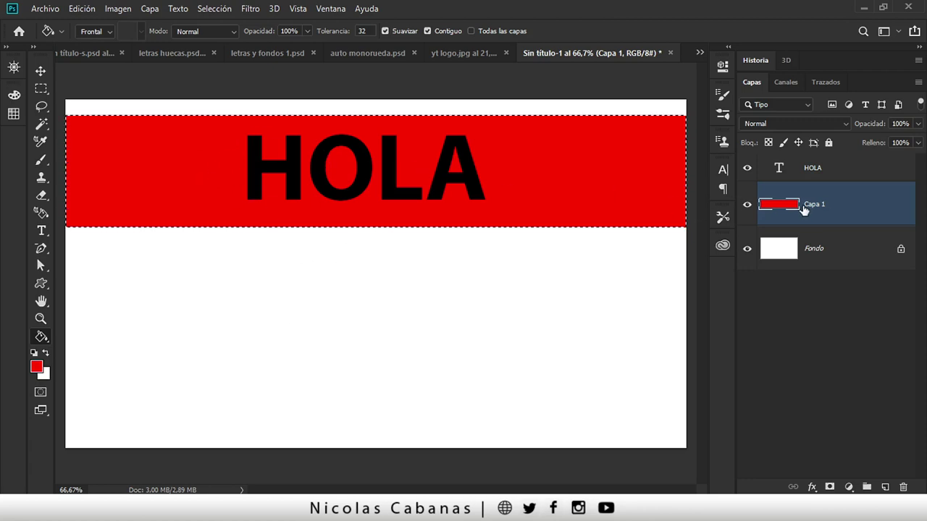
Deselect, toggle HOLA's visibility to check the band, and zoom in.
left_click(215, 9)
left_click(233, 37)
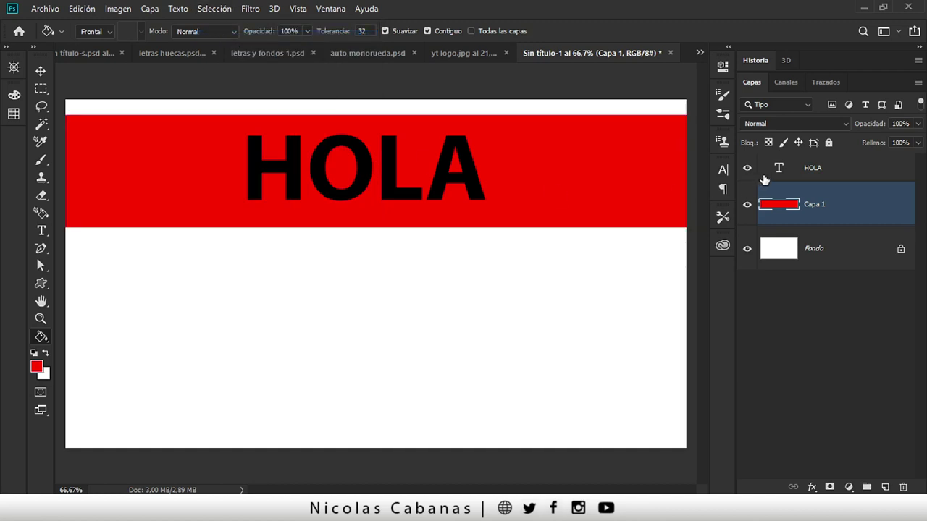
left_click(741, 175)
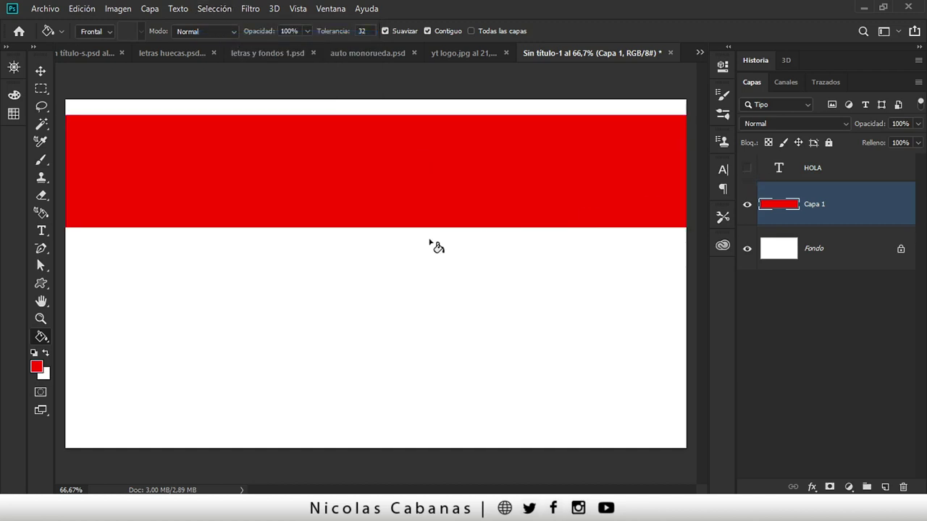
left_click(746, 168)
key("z")
mouse_move(598, 193)
left_mouse_down()
mouse_move(500, 181)
mouse_move(526, 190)
mouse_move(460, 253)
left_mouse_up()
mouse_move(400, 228)
left_mouse_down()
mouse_move(434, 224)
mouse_move(395, 240)
mouse_move(414, 259)
mouse_move(473, 223)
mouse_move(509, 237)
left_mouse_up()
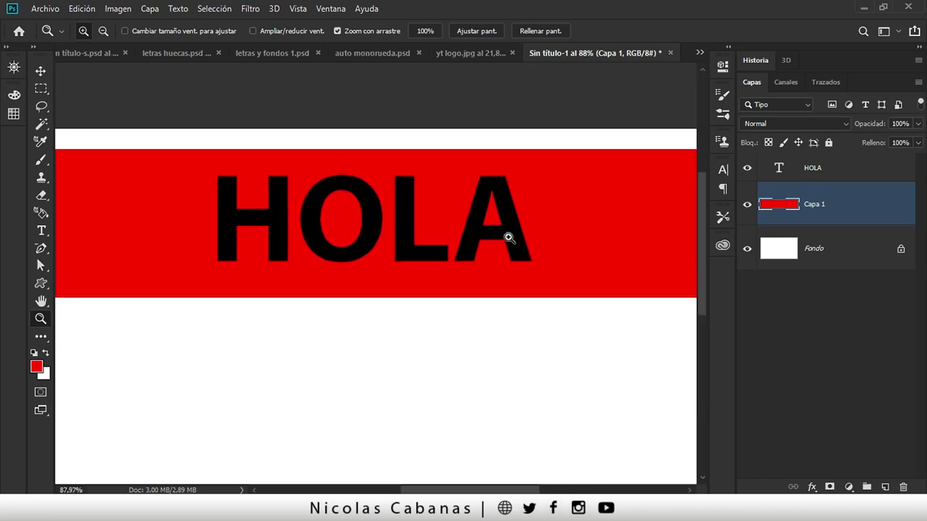
Copy a merged rectangle of the car from auto monorueda.psd and return to Sin título-1.
left_click(364, 60)
mouse_move(348, 293)
left_mouse_down()
mouse_move(435, 283)
mouse_move(395, 295)
mouse_move(427, 293)
mouse_move(159, 180)
mouse_move(603, 406)
mouse_move(611, 446)
left_mouse_up()
left_click(42, 89)
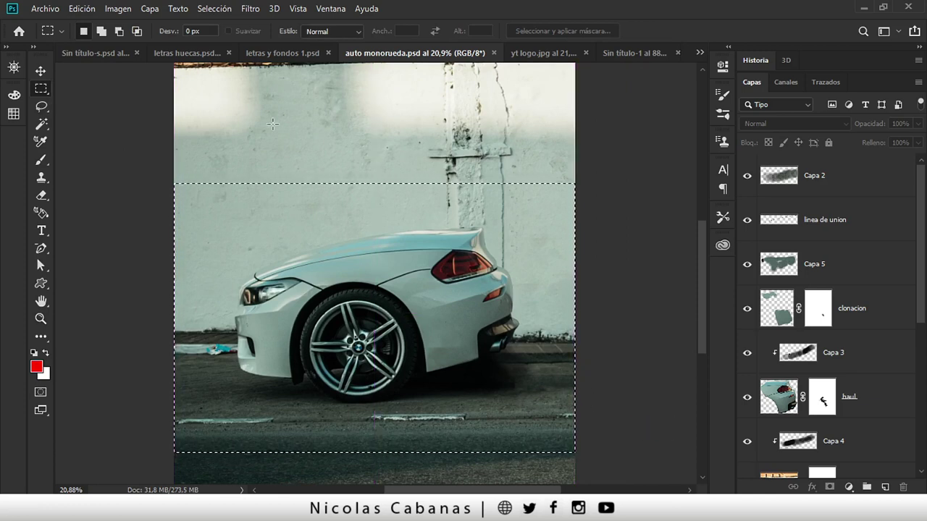
left_click(80, 12)
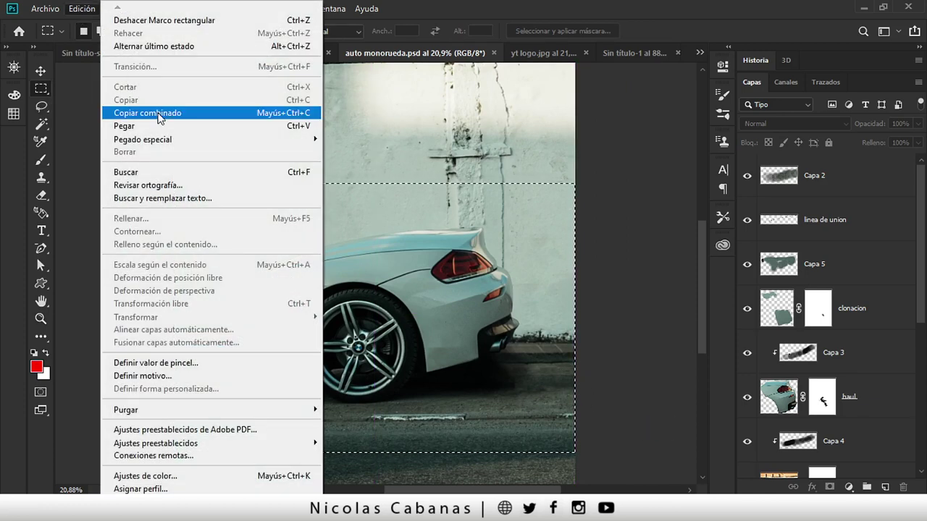
left_click(145, 113)
left_click(623, 57)
key("z")
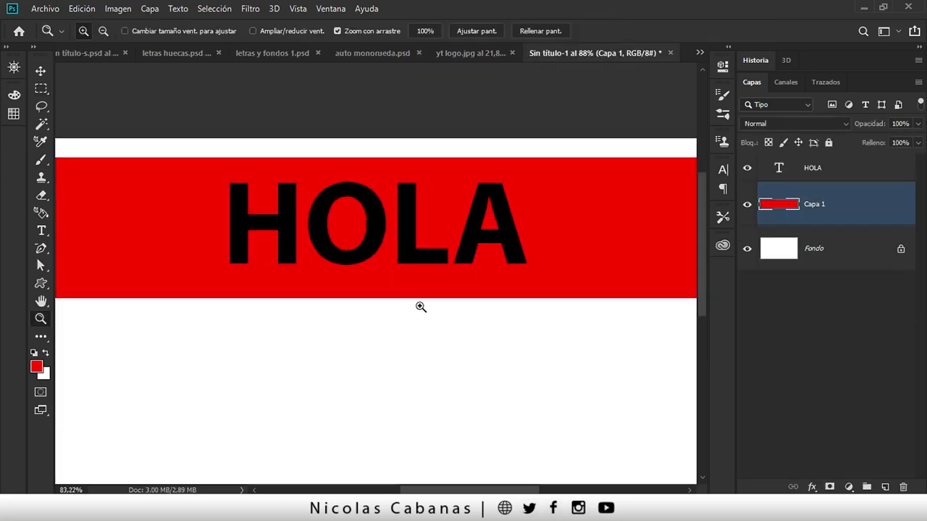
left_click_drag(420, 306, 437, 315)
Paste the car photo and move its layer beneath the red band layer.
key("ctrl+v")
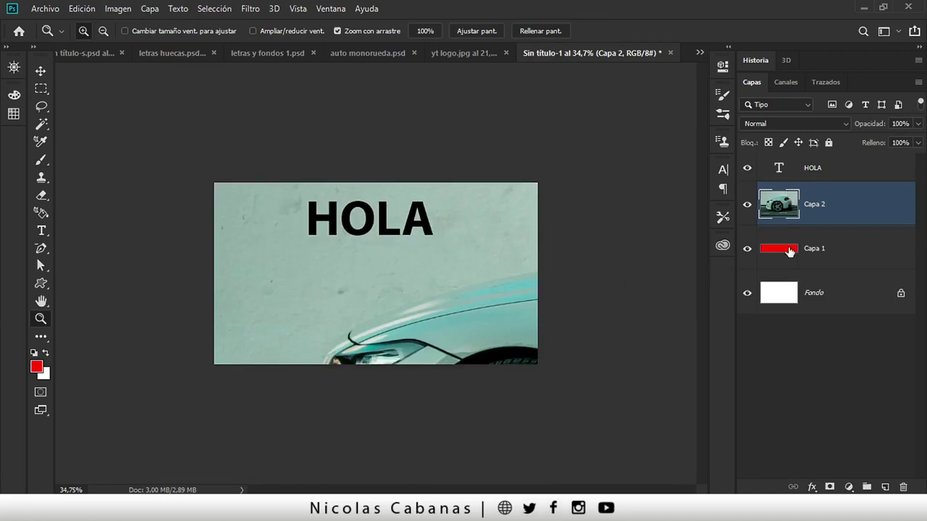
left_click_drag(840, 205, 836, 261)
key("ctrl+minus")
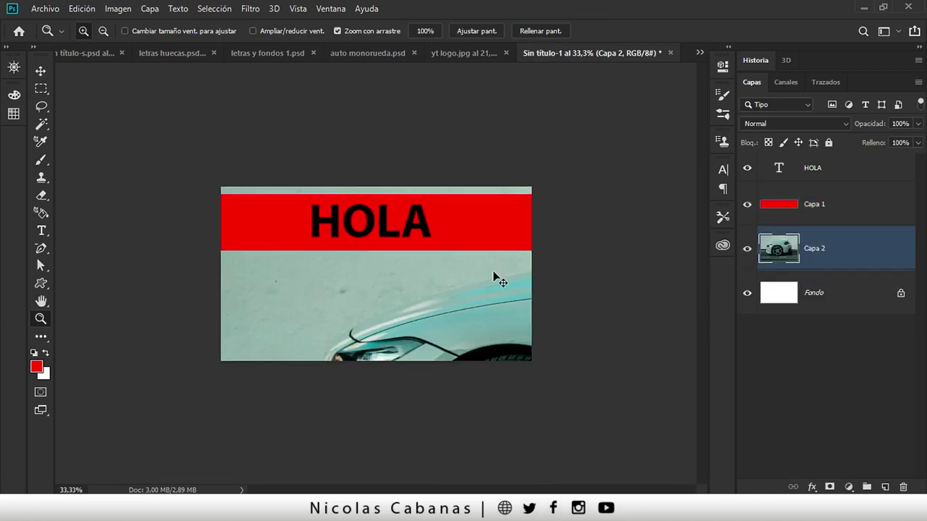
Scale and position the car photo with Free Transform to cover the whole poster.
key("ctrl+t")
mouse_move(239, 193)
left_mouse_down()
mouse_move(478, 360)
mouse_move(363, 257)
left_mouse_up()
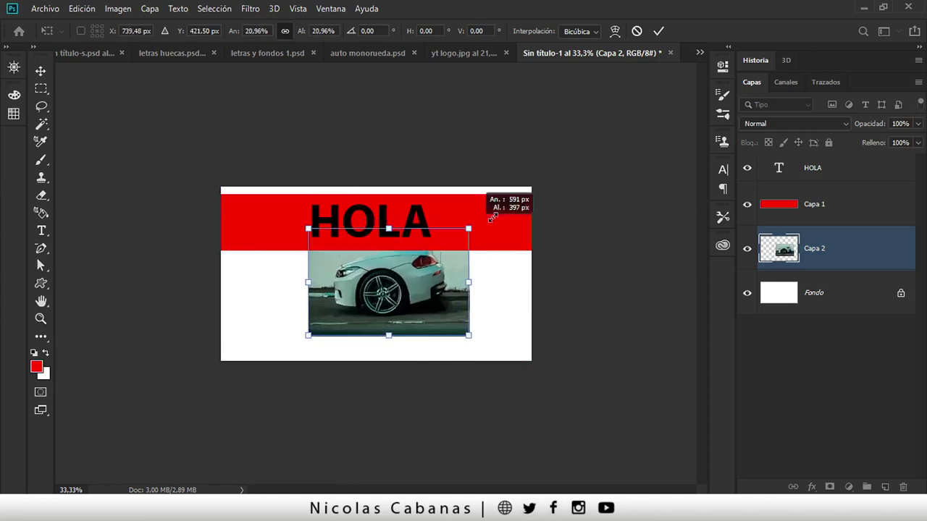
left_click_drag(451, 233, 536, 181)
left_click_drag(499, 260, 456, 265)
left_click_drag(525, 179, 535, 167)
left_click_drag(514, 215, 501, 261)
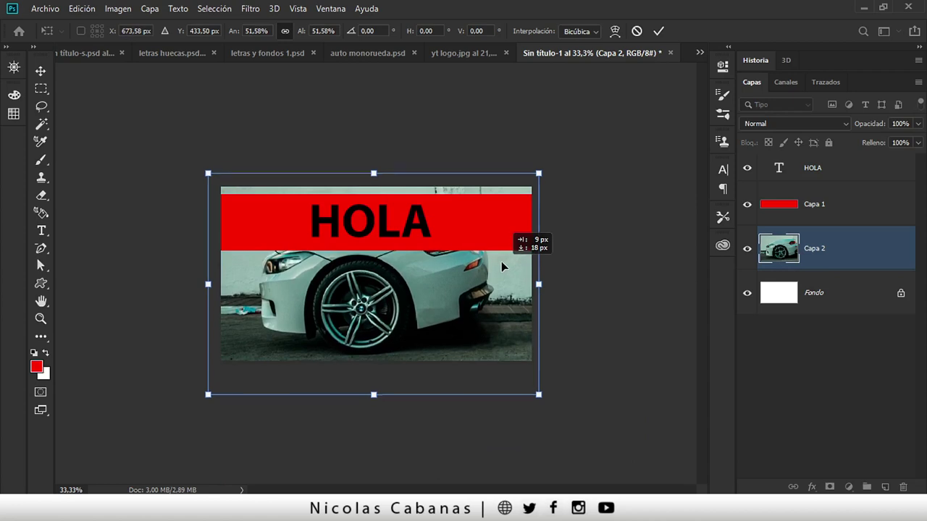
key("Return")
key("z")
left_click_drag(478, 223, 457, 219)
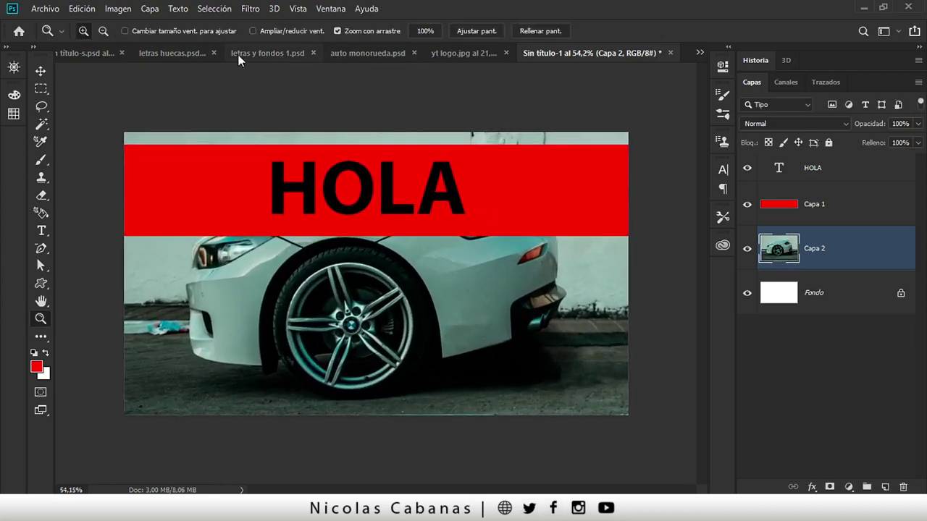
left_click(268, 53)
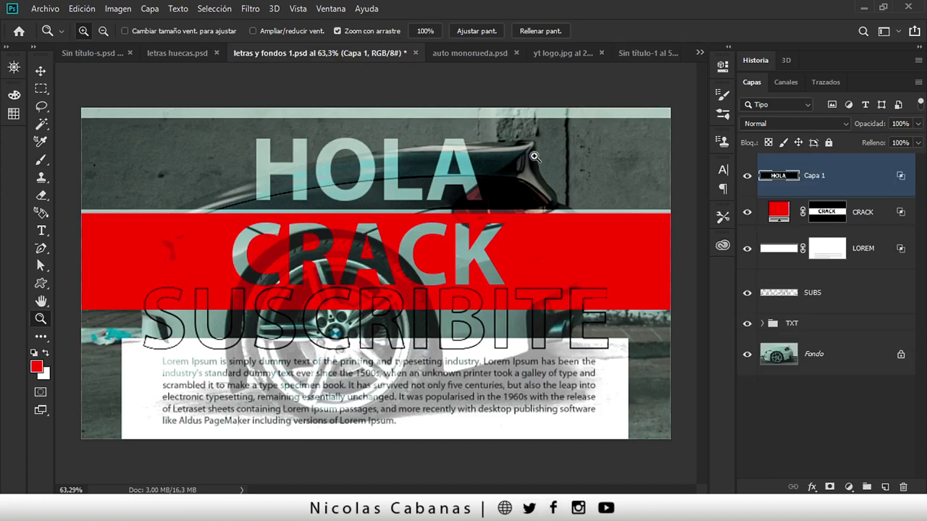
left_click(640, 54)
left_click_drag(383, 201, 417, 201)
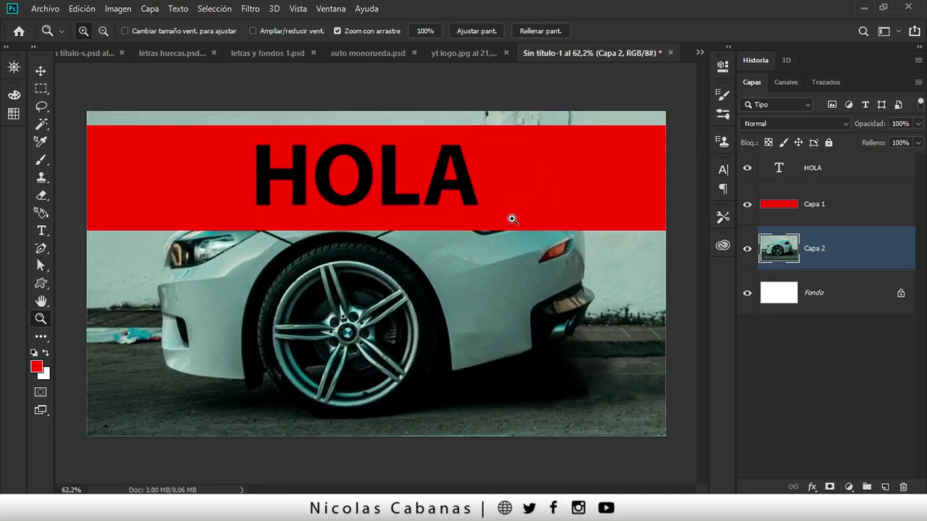
Load the HOLA letter selection, hide HOLA, and delete the letter shapes from Capa 1.
left_click(835, 208)
left_click(773, 179)
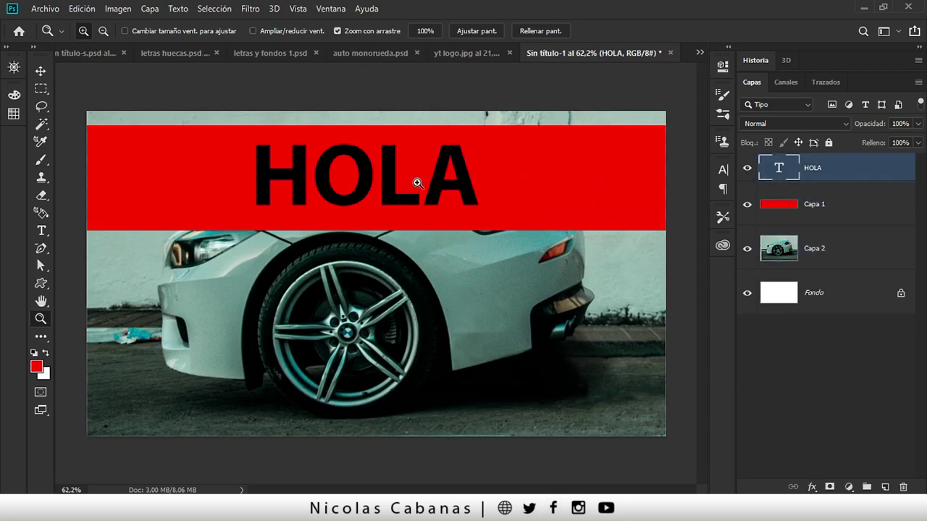
mouse_move(404, 174)
left_mouse_down()
mouse_move(338, 176)
mouse_move(355, 178)
left_mouse_up()
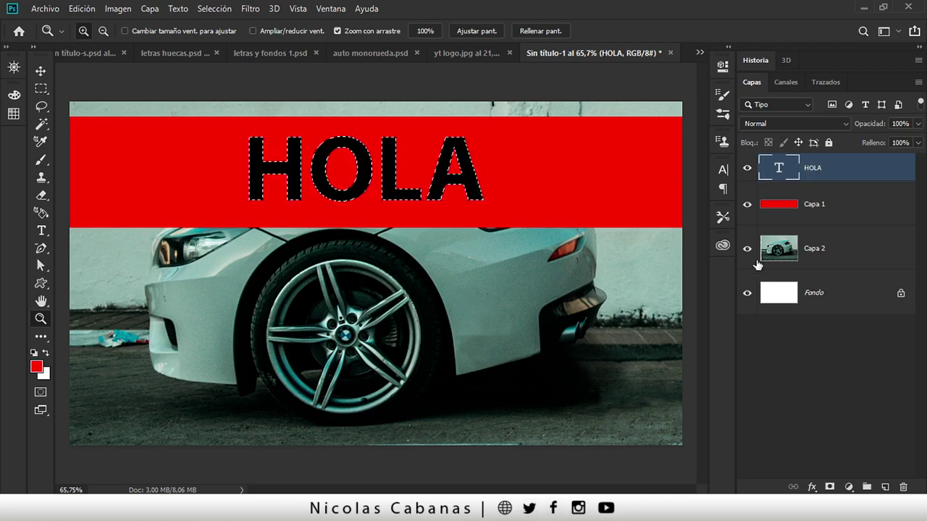
left_click(748, 168)
left_click_drag(352, 132, 388, 118)
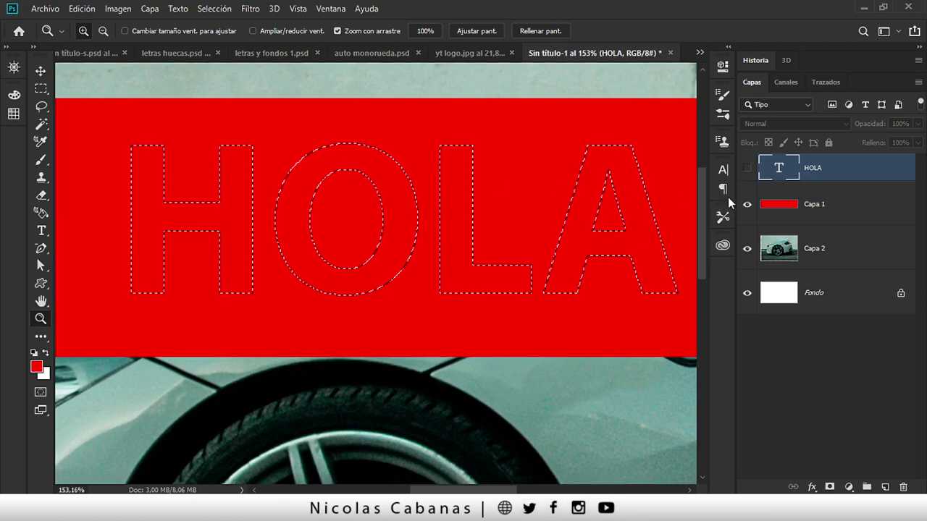
left_click(840, 207)
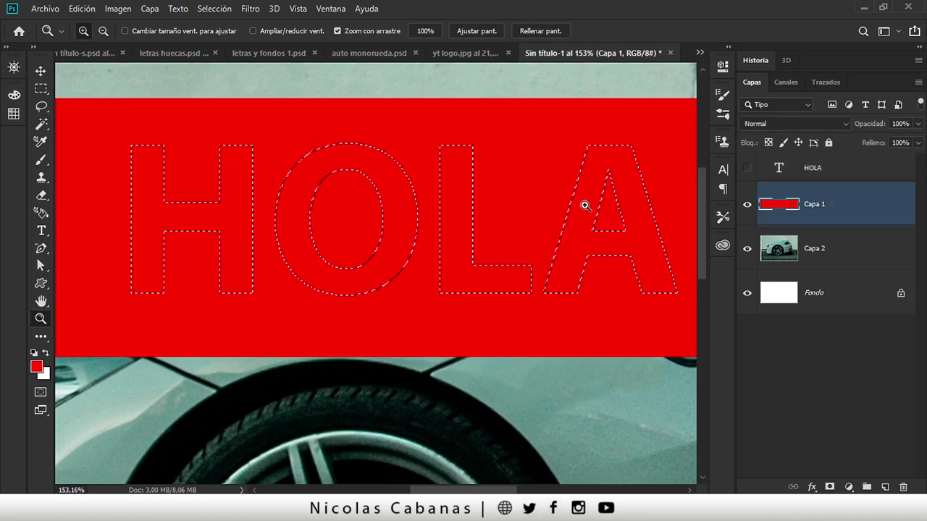
key("Delete")
Clear the letter selection and nudge the red band up about 9 px.
left_click_drag(544, 201, 493, 208)
left_click(215, 9)
left_click(231, 41)
mouse_move(509, 239)
left_mouse_down()
mouse_move(420, 246)
mouse_move(383, 241)
mouse_move(381, 222)
left_mouse_up()
key("v")
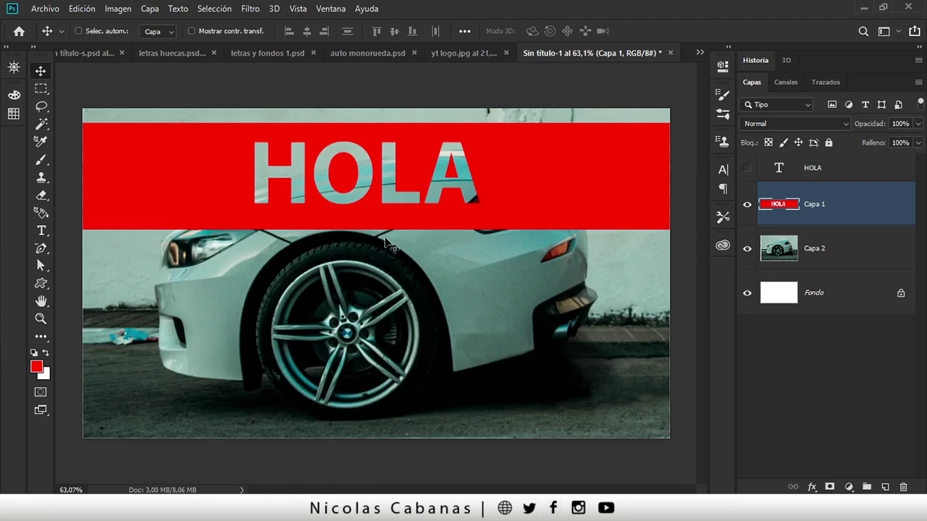
left_click_drag(571, 207, 569, 201)
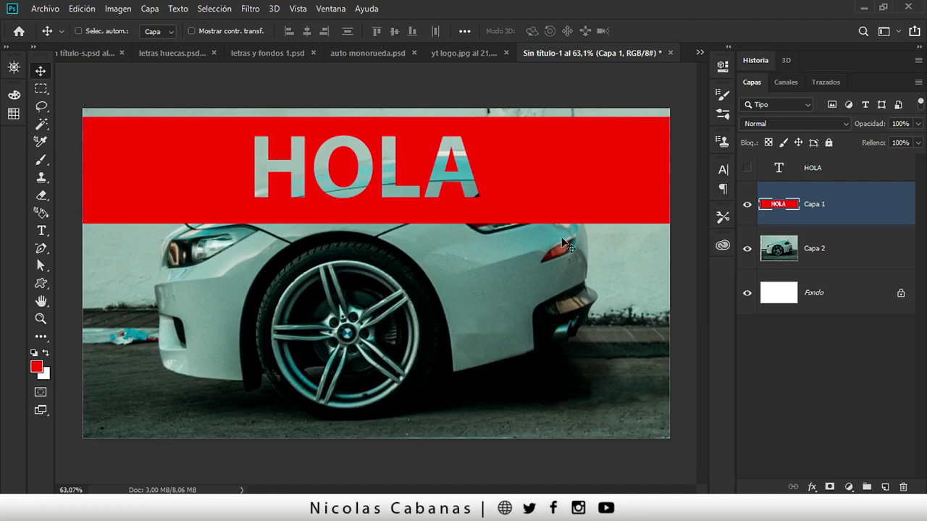
Switch to the letras y fondos 1.psd tab to compare against the reference.
left_click(291, 53)
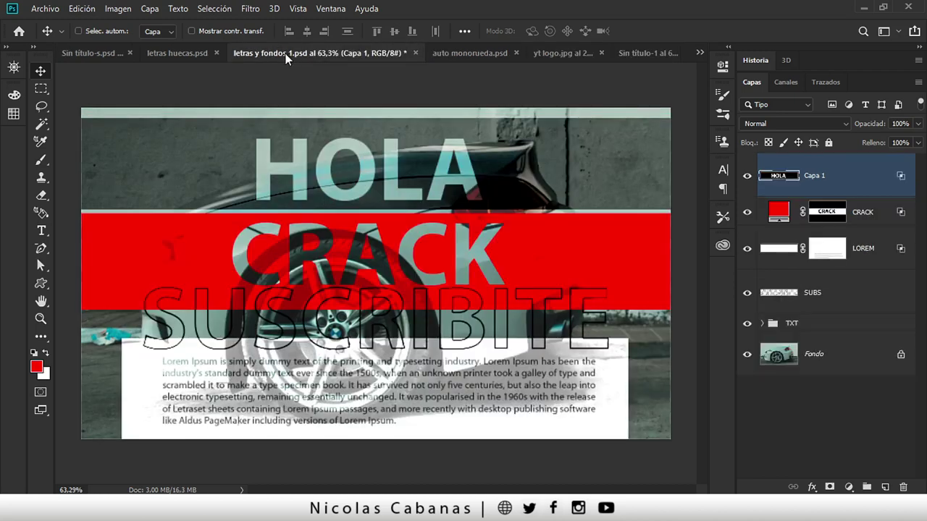